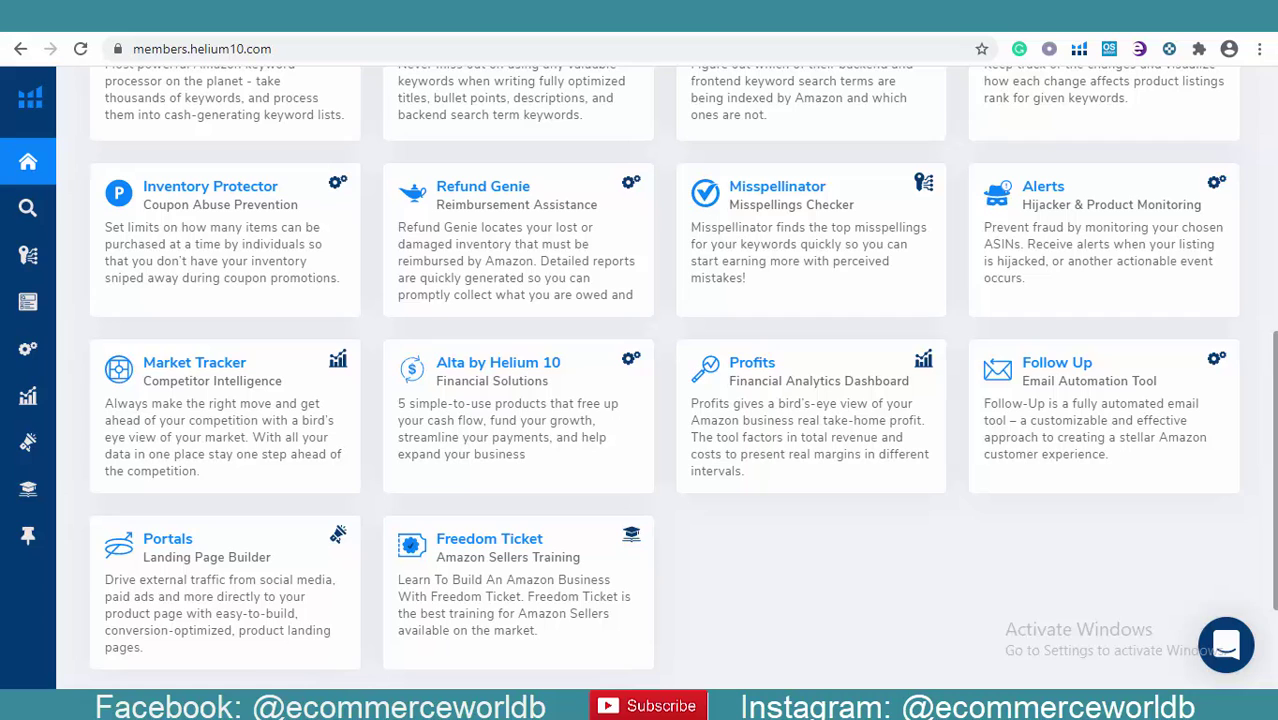
left_click_drag(1275, 470, 1275, 206)
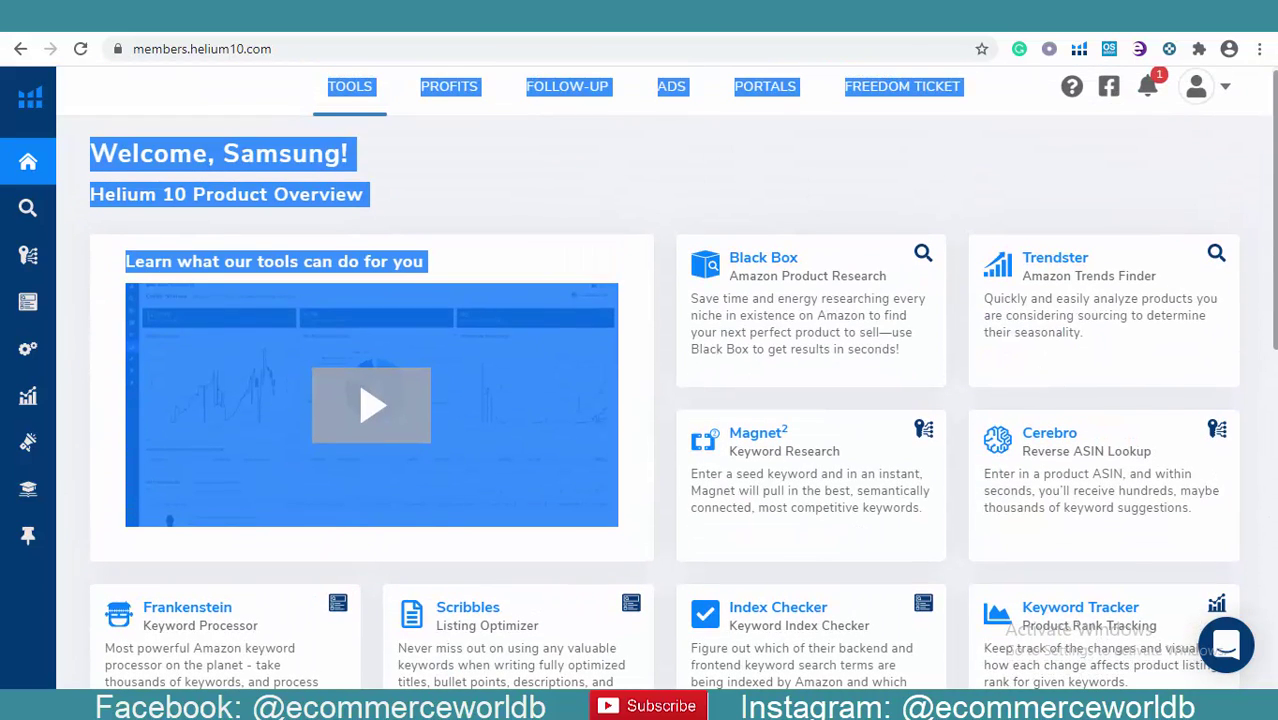
left_click(792, 198)
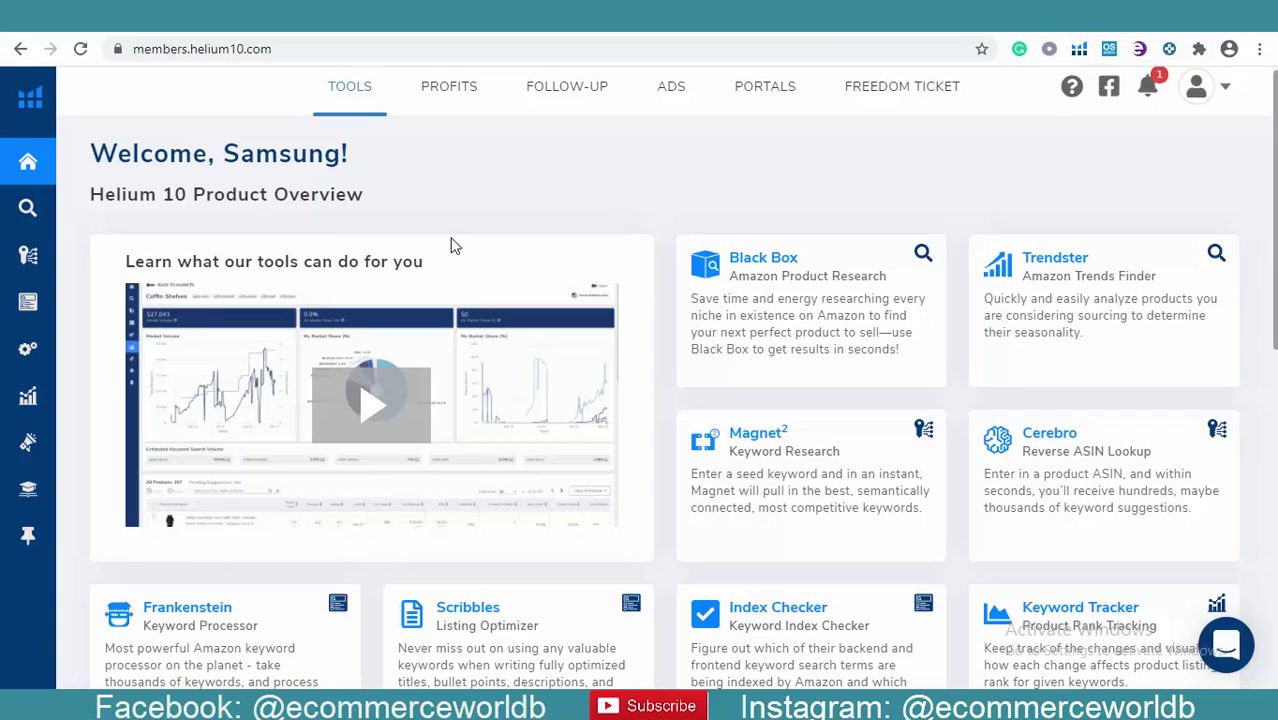
mouse_move(4, 172)
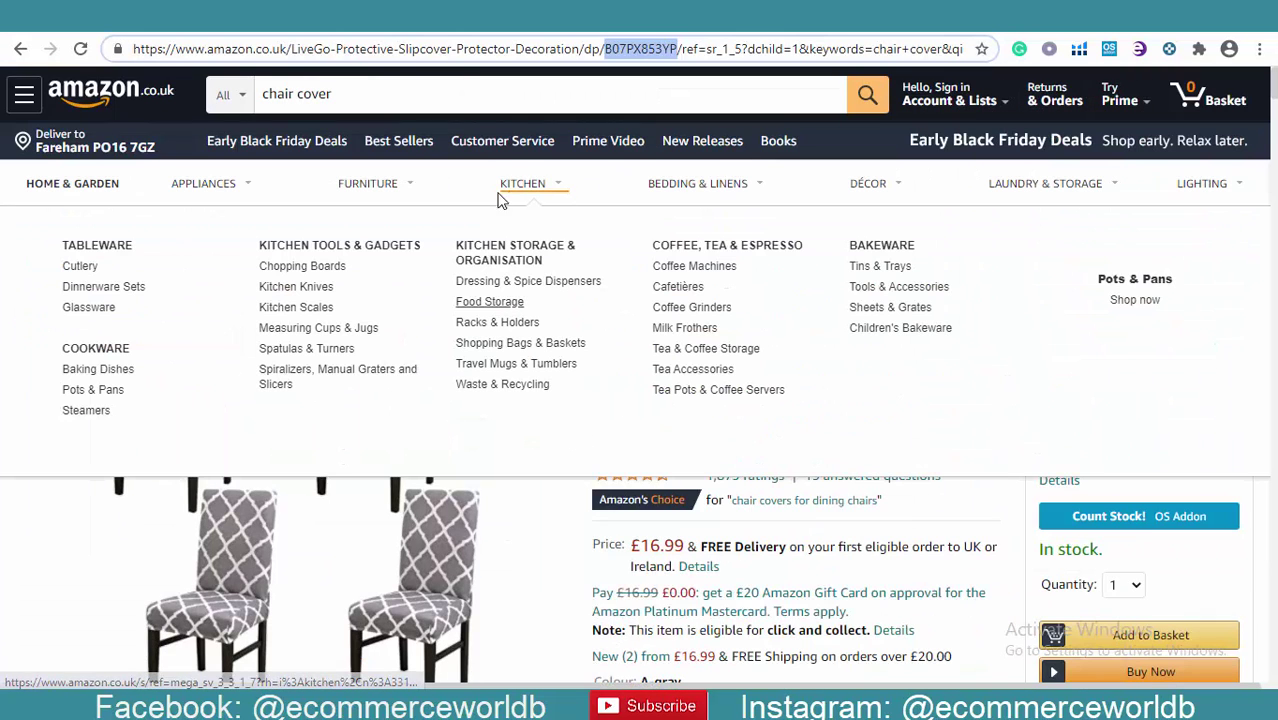
Return to the Amazon UK search results for "chair cover" and run Helium 10 Xray product research on them.
left_click(18, 48)
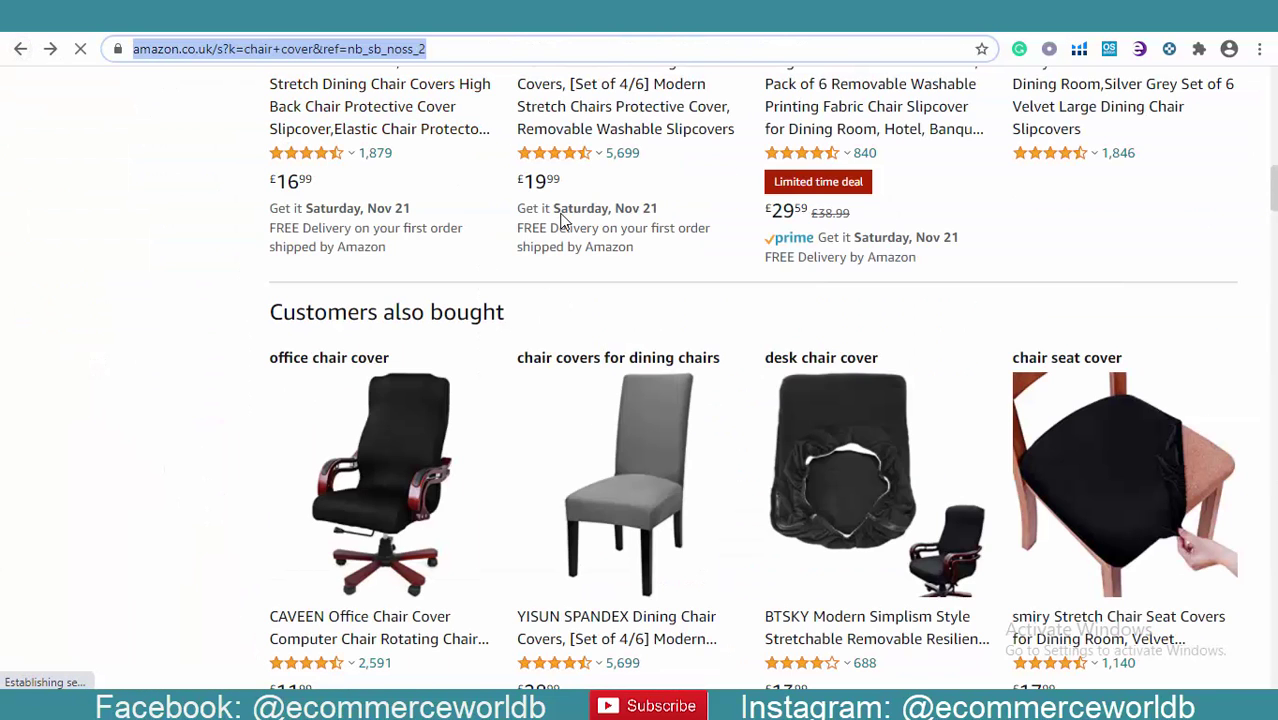
left_click(1274, 161)
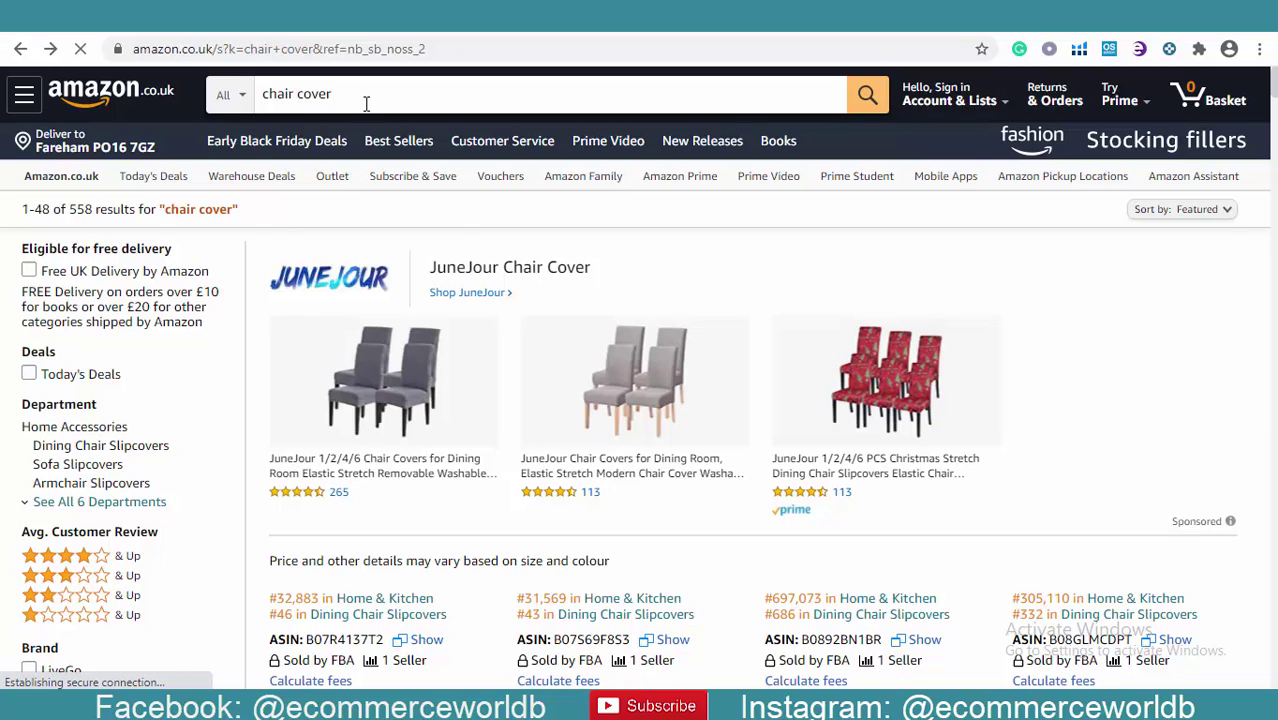
left_click(1077, 52)
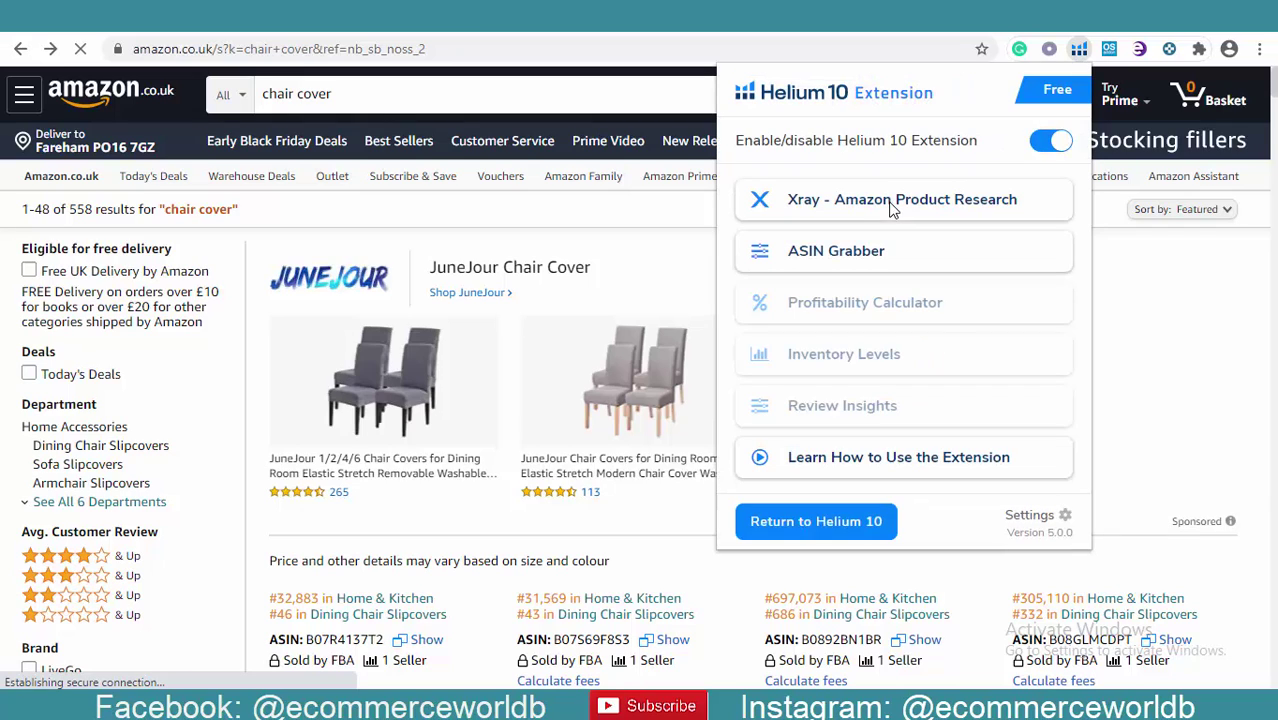
left_click(899, 202)
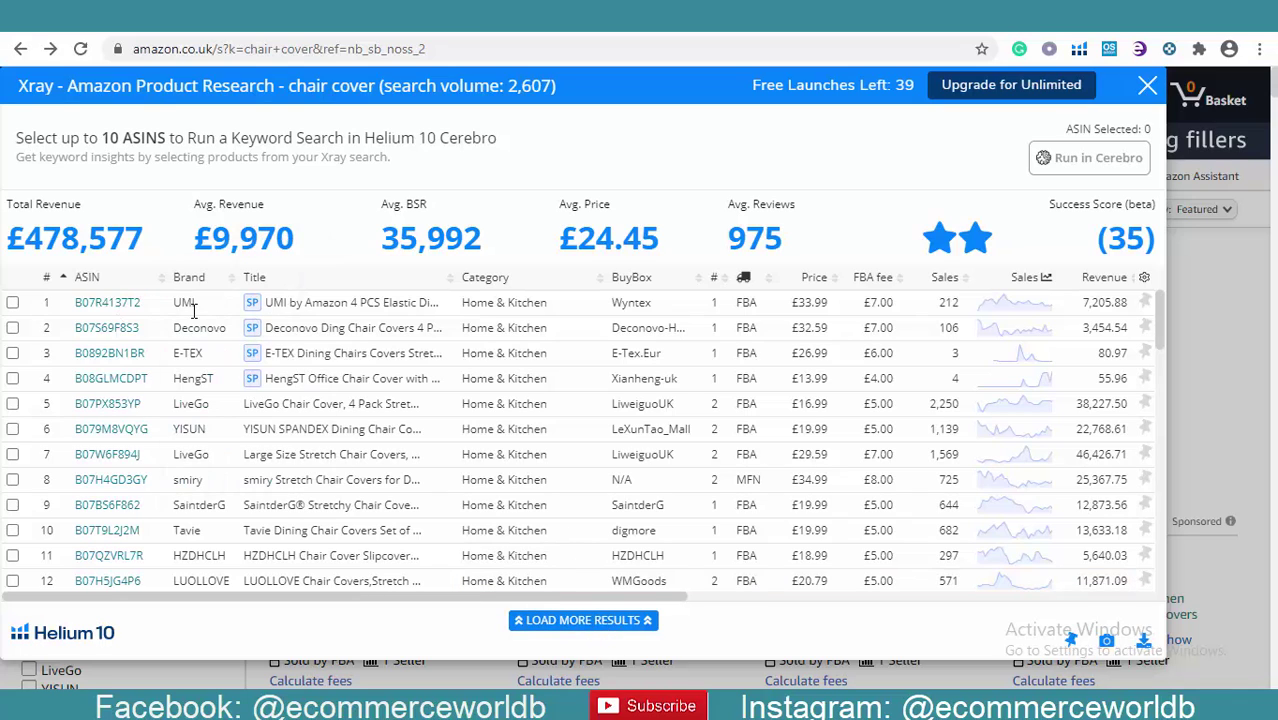
Select the first three sponsored products, and remove all four sponsored products from the Xray results list.
left_click(12, 302)
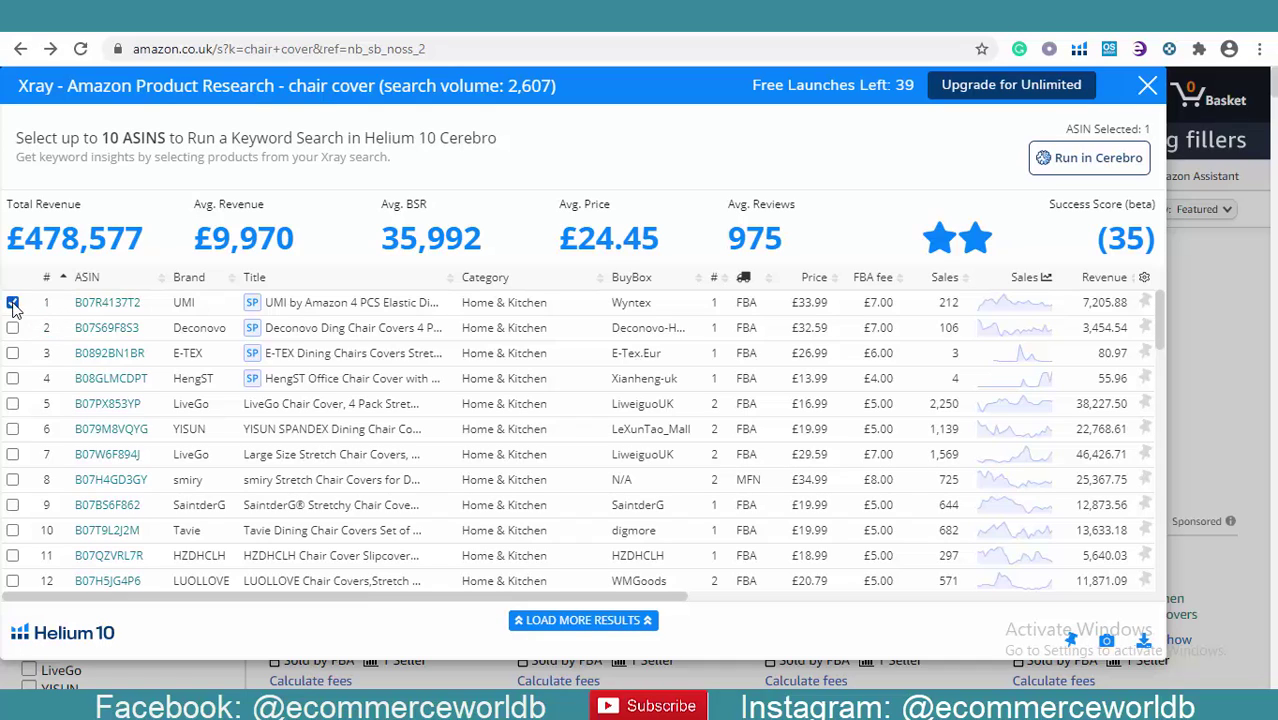
left_click(13, 328)
left_click(12, 353)
left_click(12, 303)
scroll(20, 320, "down", 1)
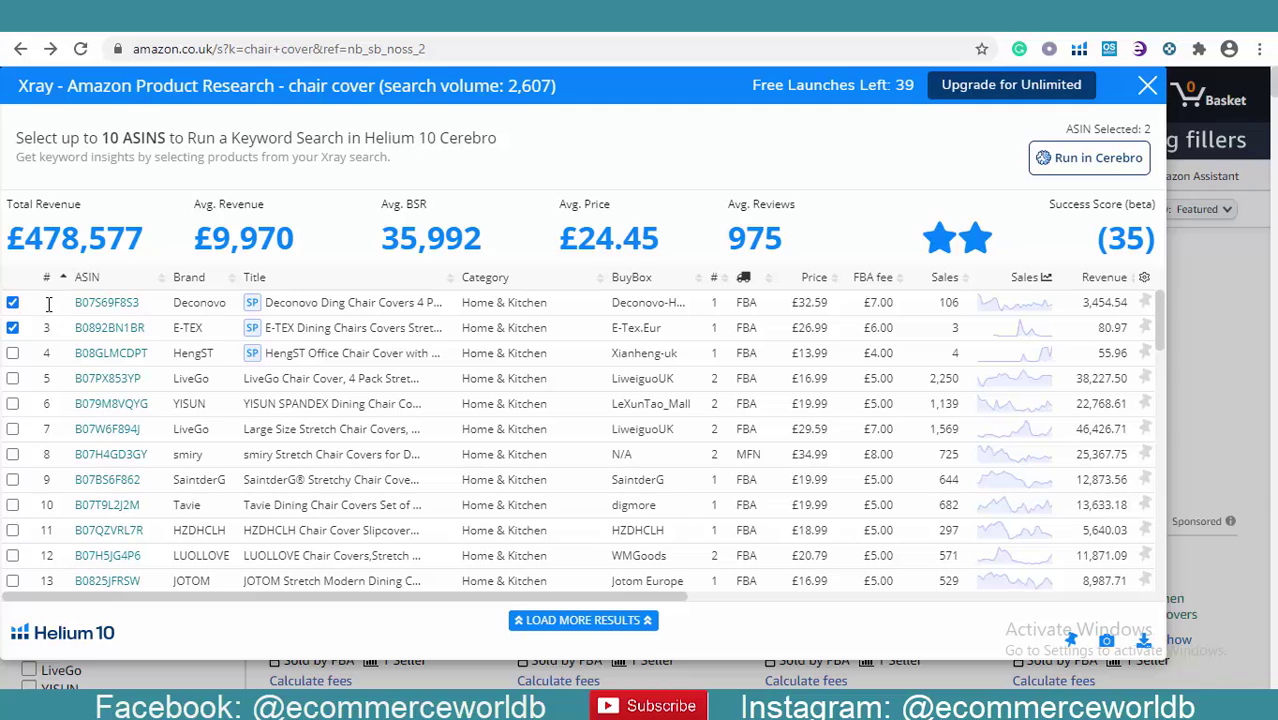
left_click(47, 313)
left_click(47, 312)
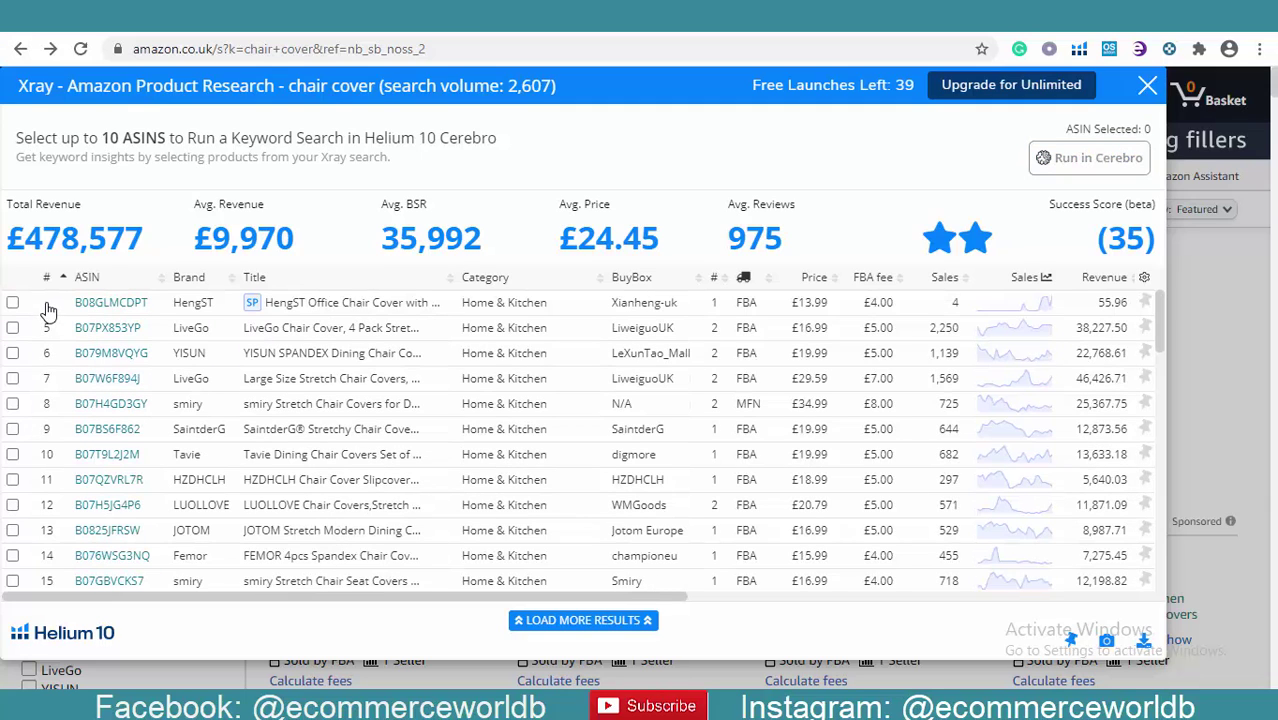
scroll(50, 312, "down", 1)
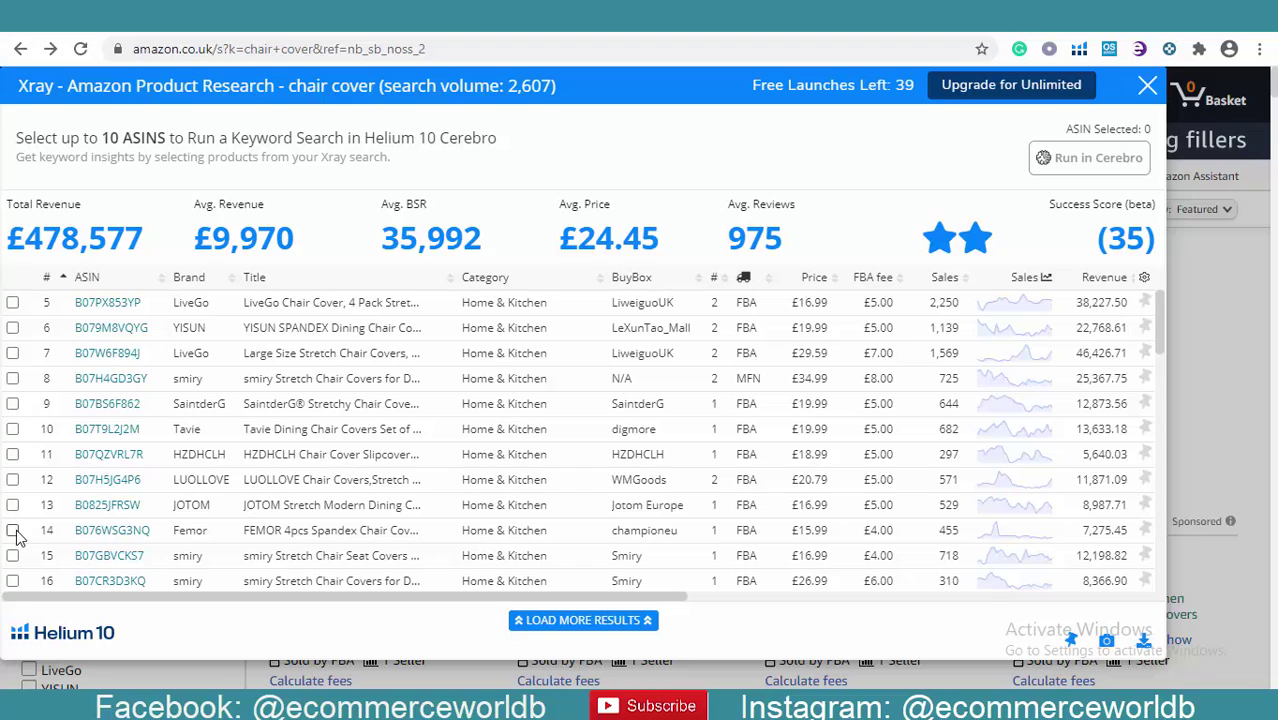
Switch to the Helium 10 members site and open the Magnet keyword research tool.
mouse_move(138, 315)
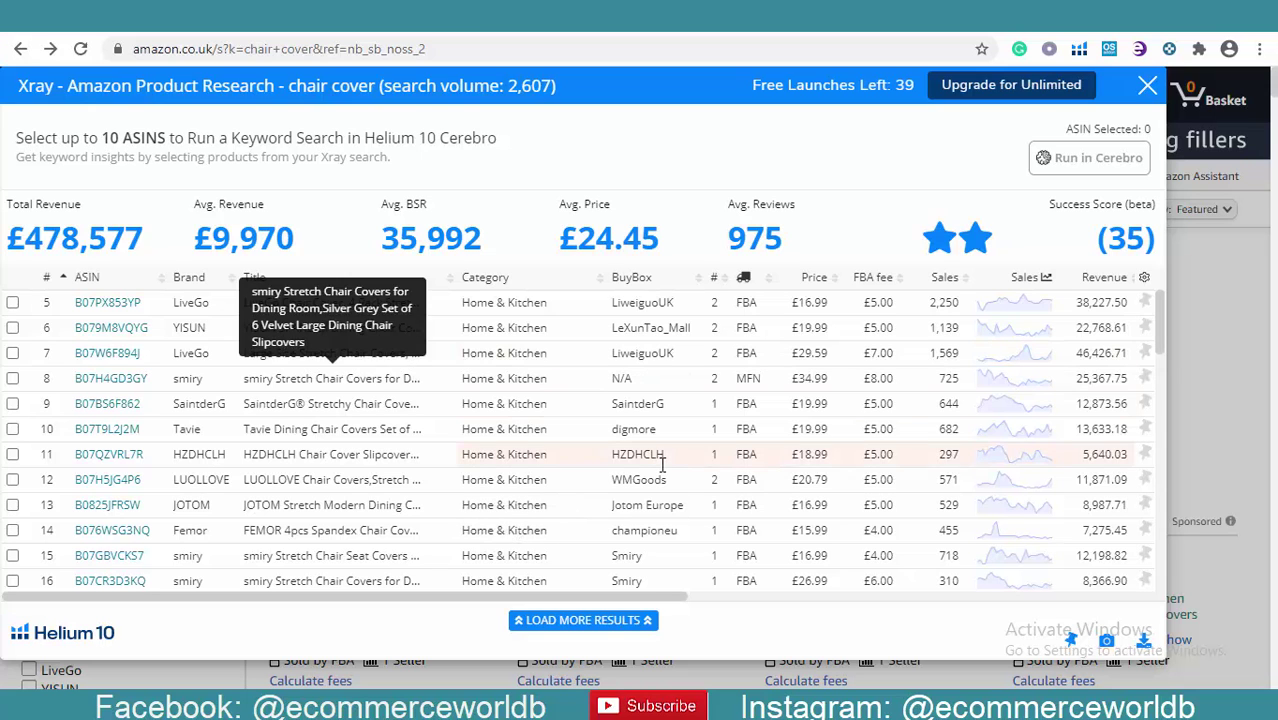
key("alt+Tab")
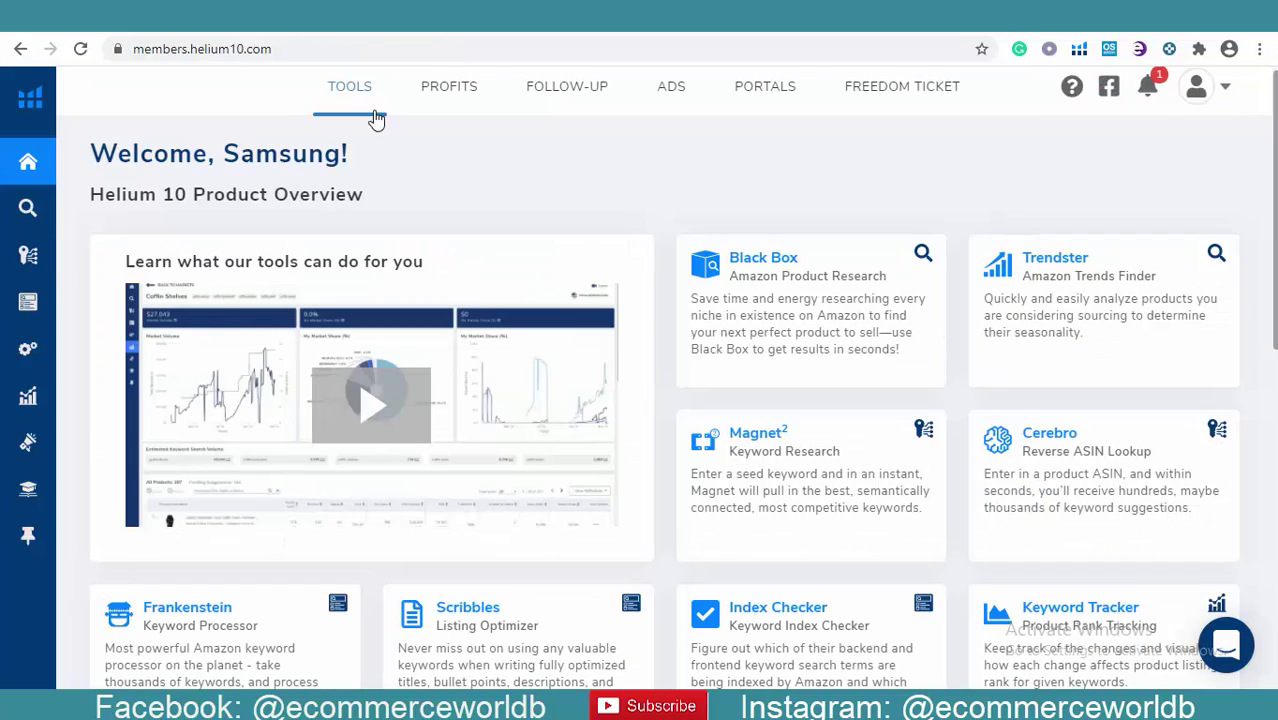
mouse_move(55, 274)
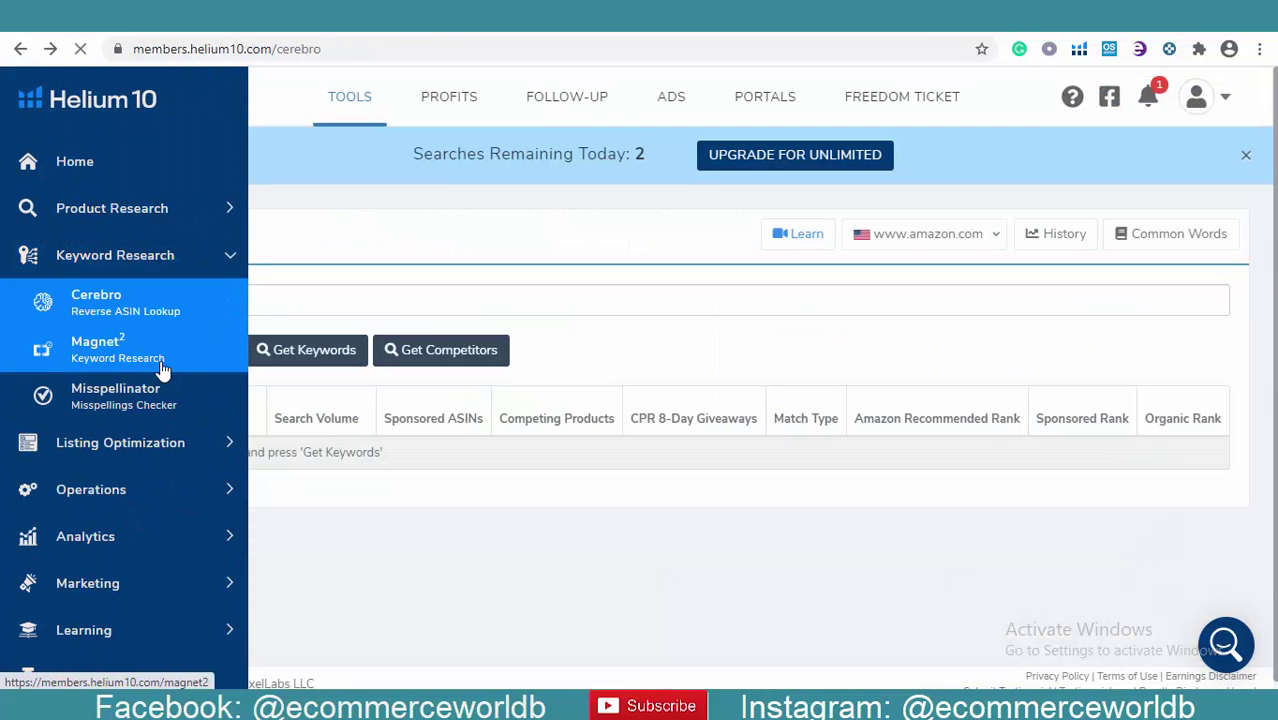
left_click(163, 371)
left_click(185, 239)
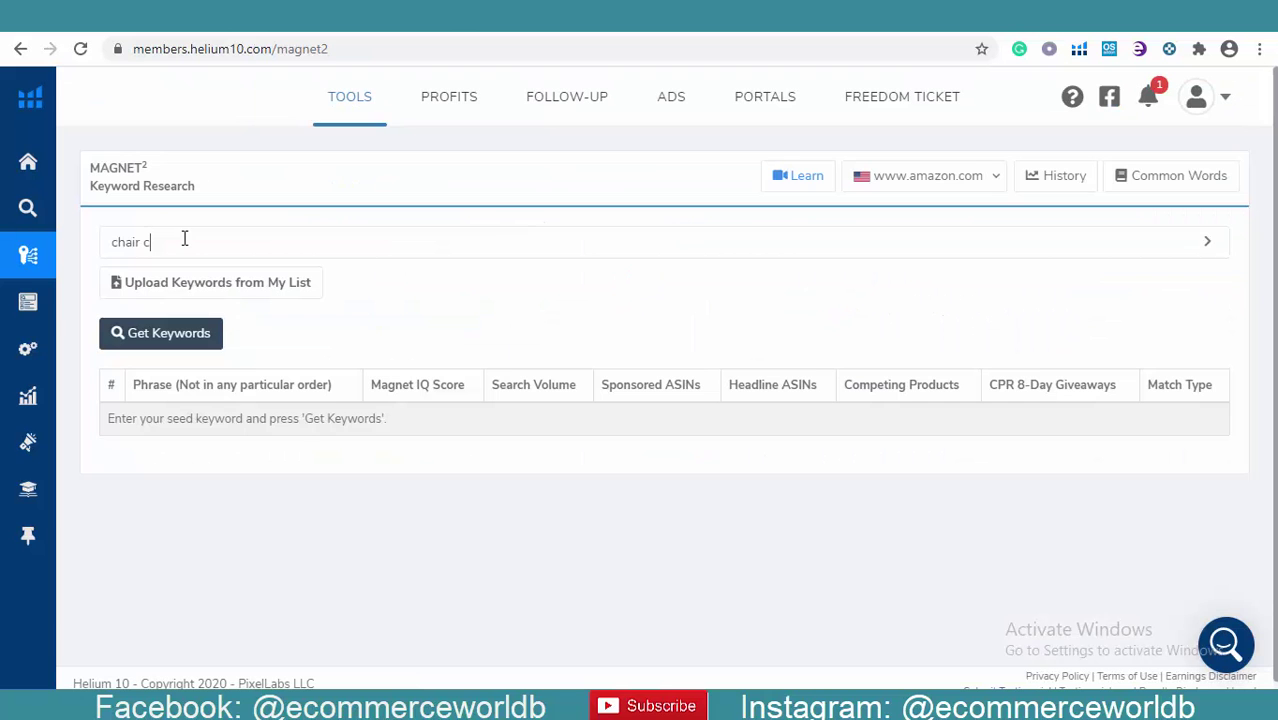
key("BackSpace")
key("BackSpace")
key("BackSpace")
key("BackSpace")
key("BackSpace")
key("BackSpace")
key("BackSpace")
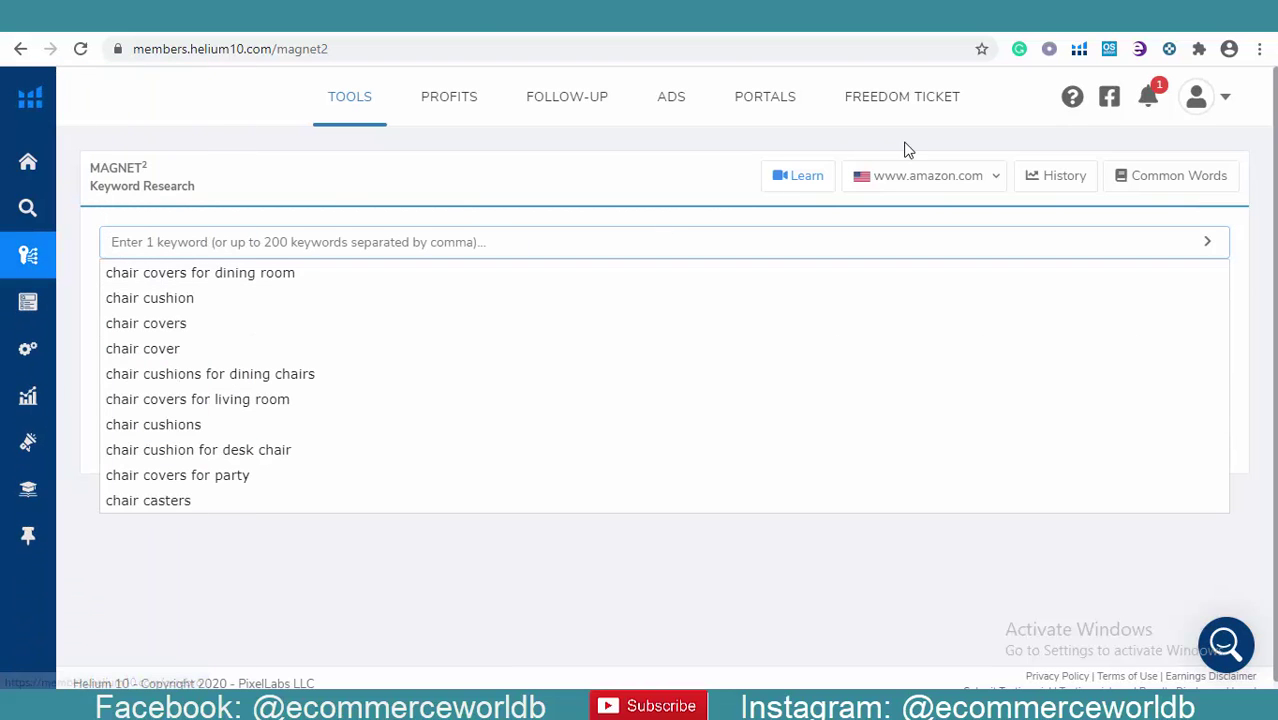
left_click(993, 180)
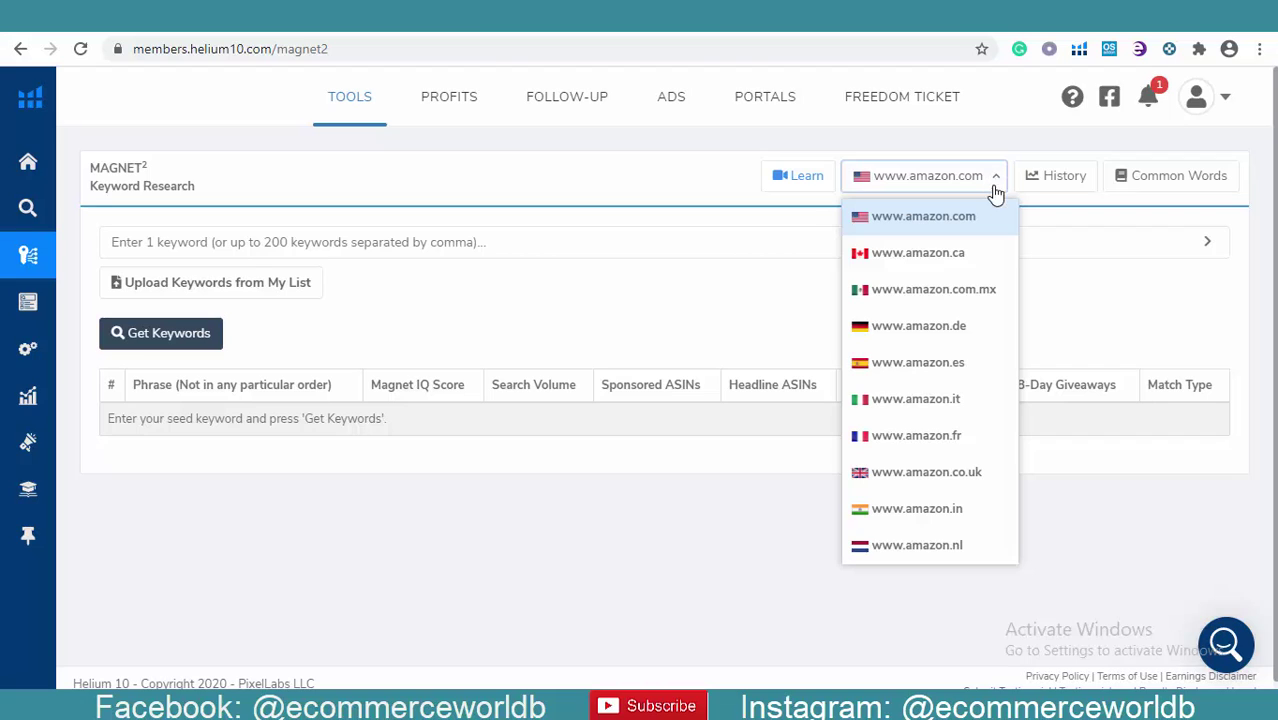
left_click(958, 486)
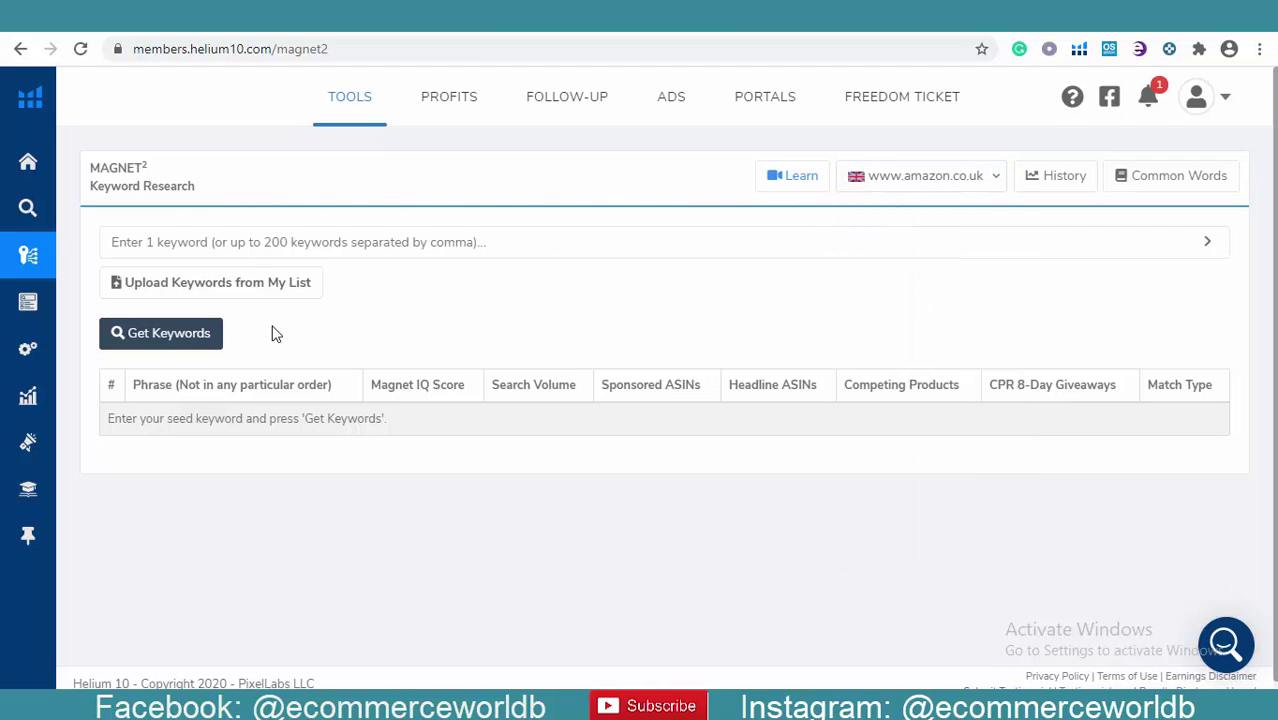
left_click(214, 244)
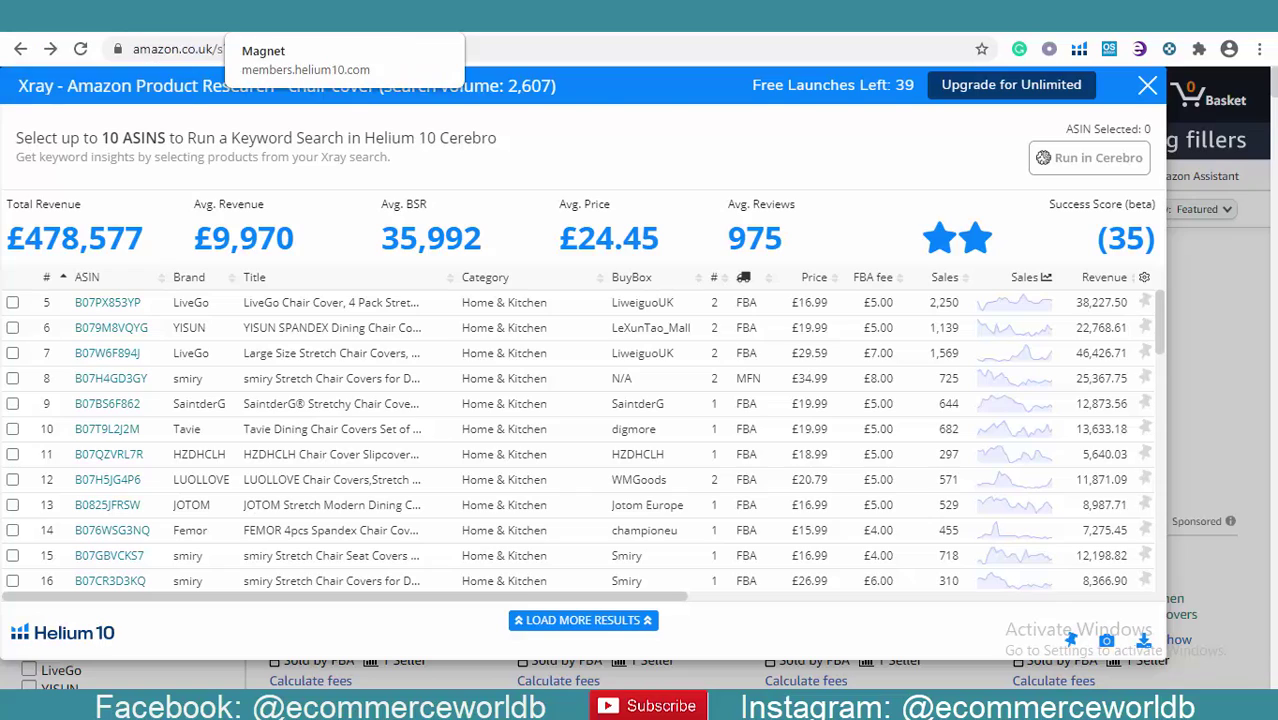
left_click(390, 30)
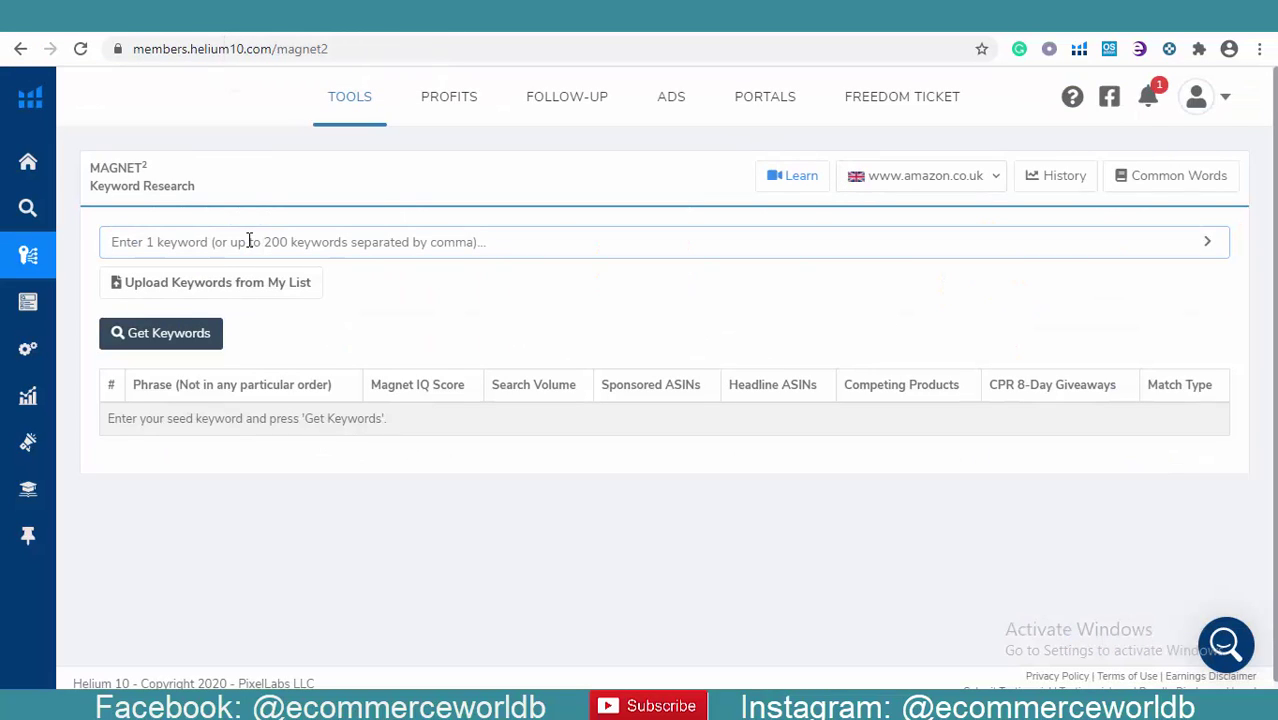
type("cha")
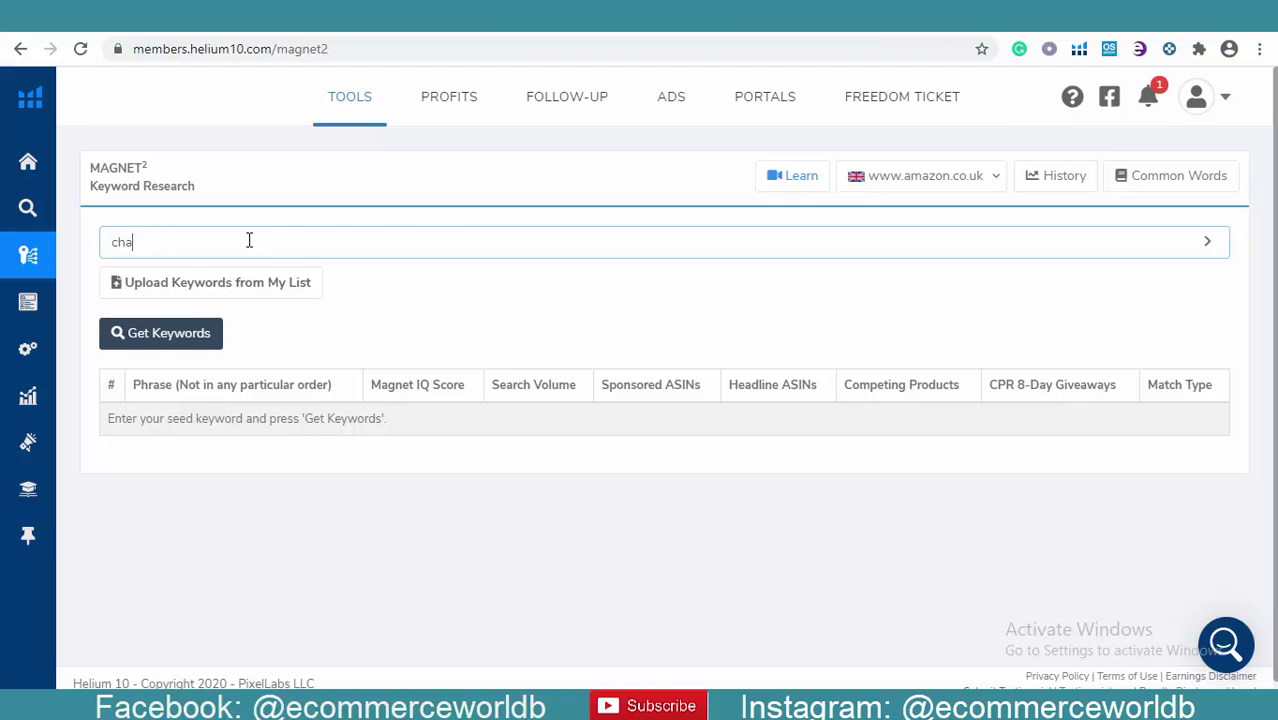
type("ir cover")
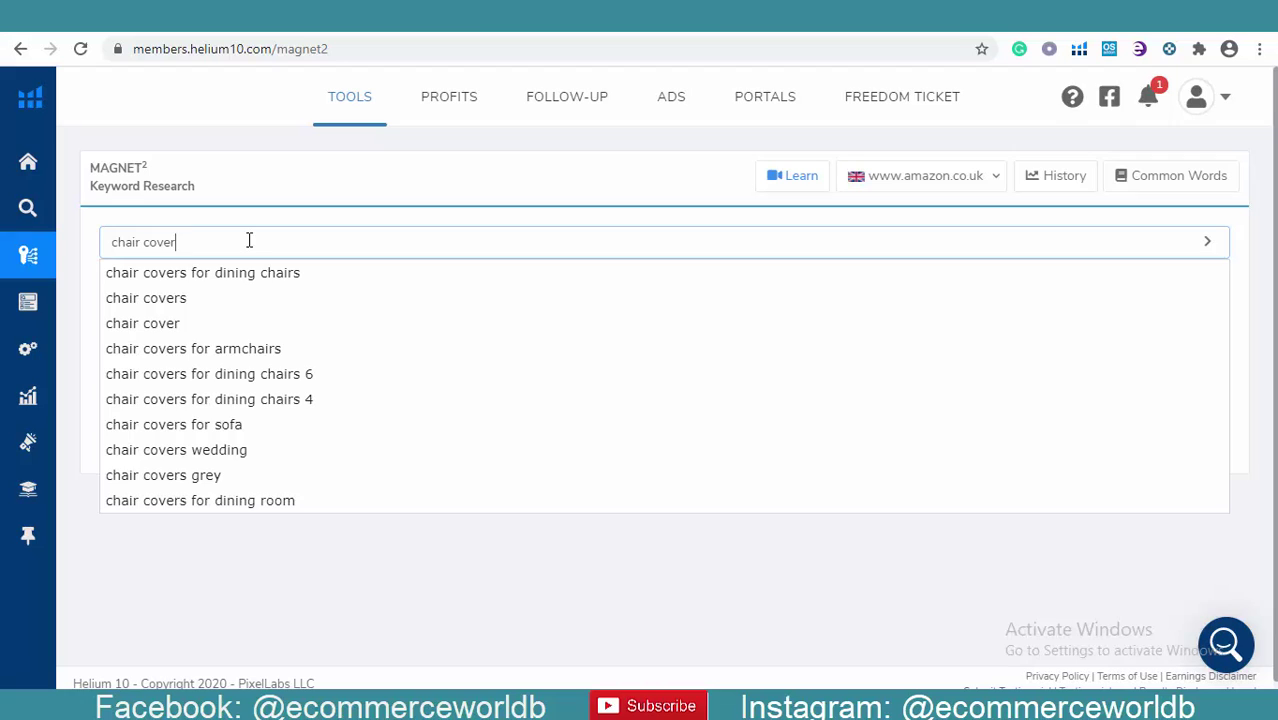
key("Escape")
left_click(172, 335)
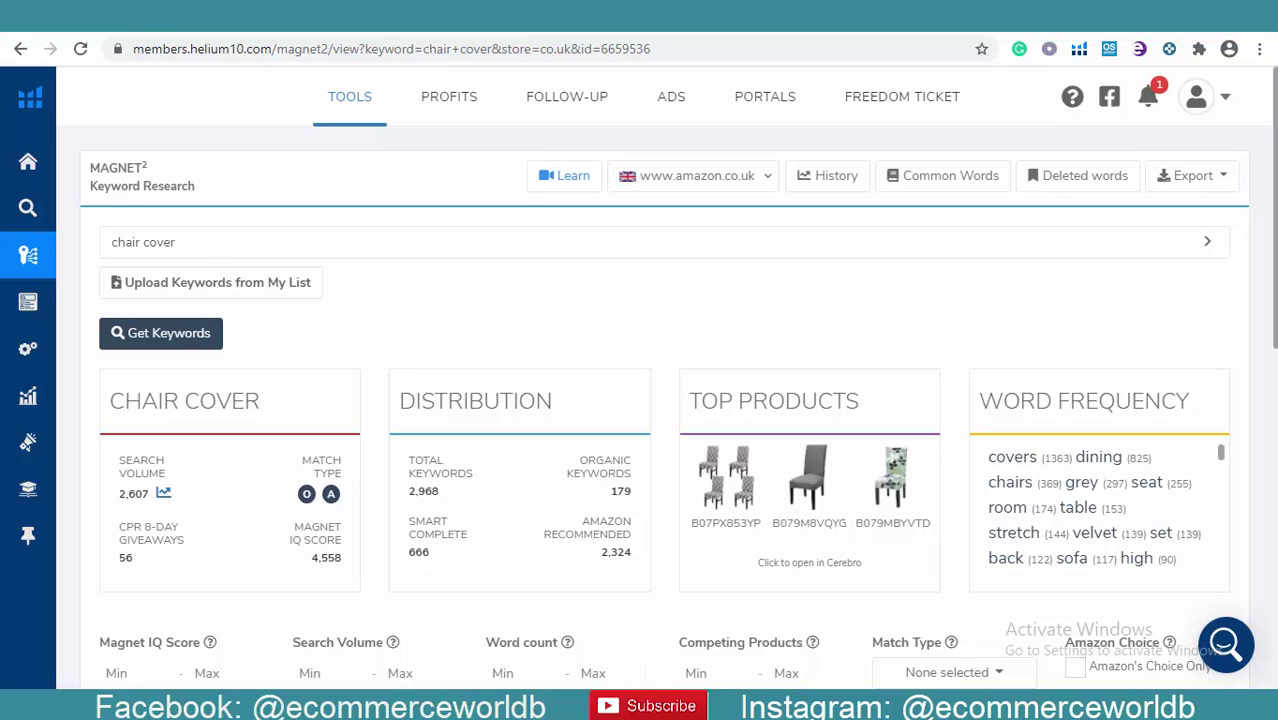
Consult the product criteria slide in the presentation and return to the Xray results for "chair cover".
left_click(566, 705)
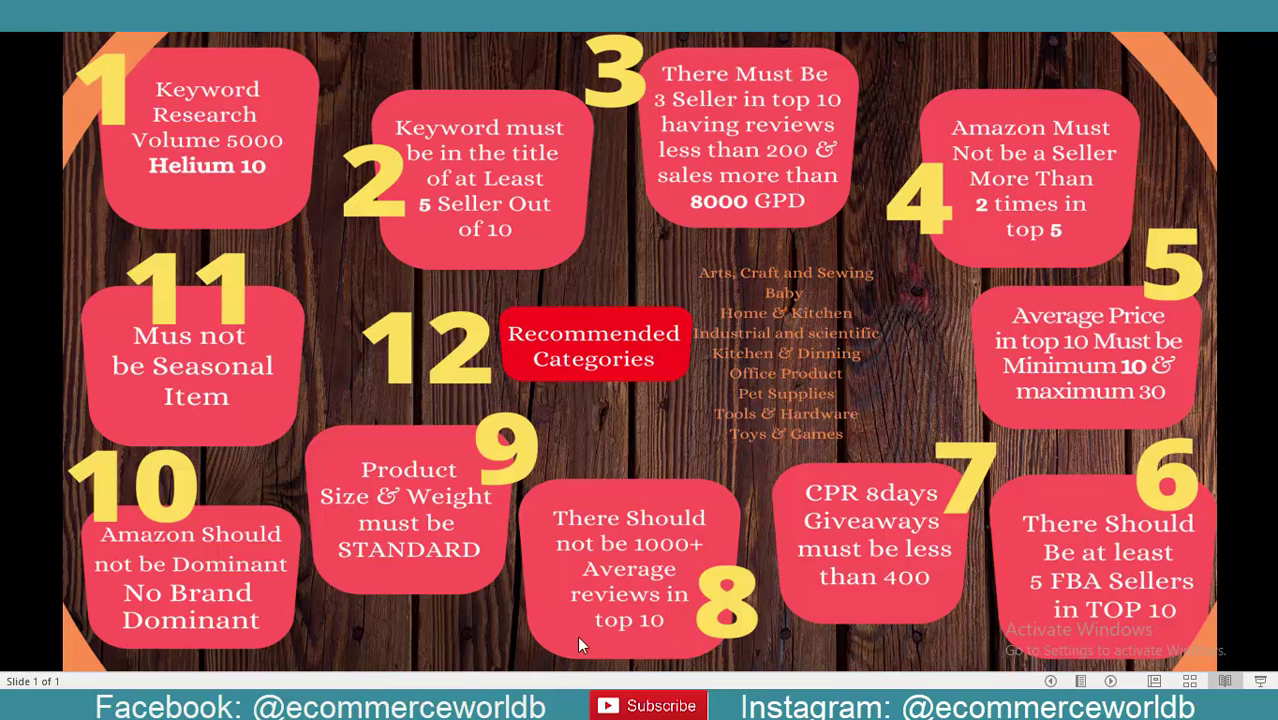
left_click(520, 705)
left_click(225, 16)
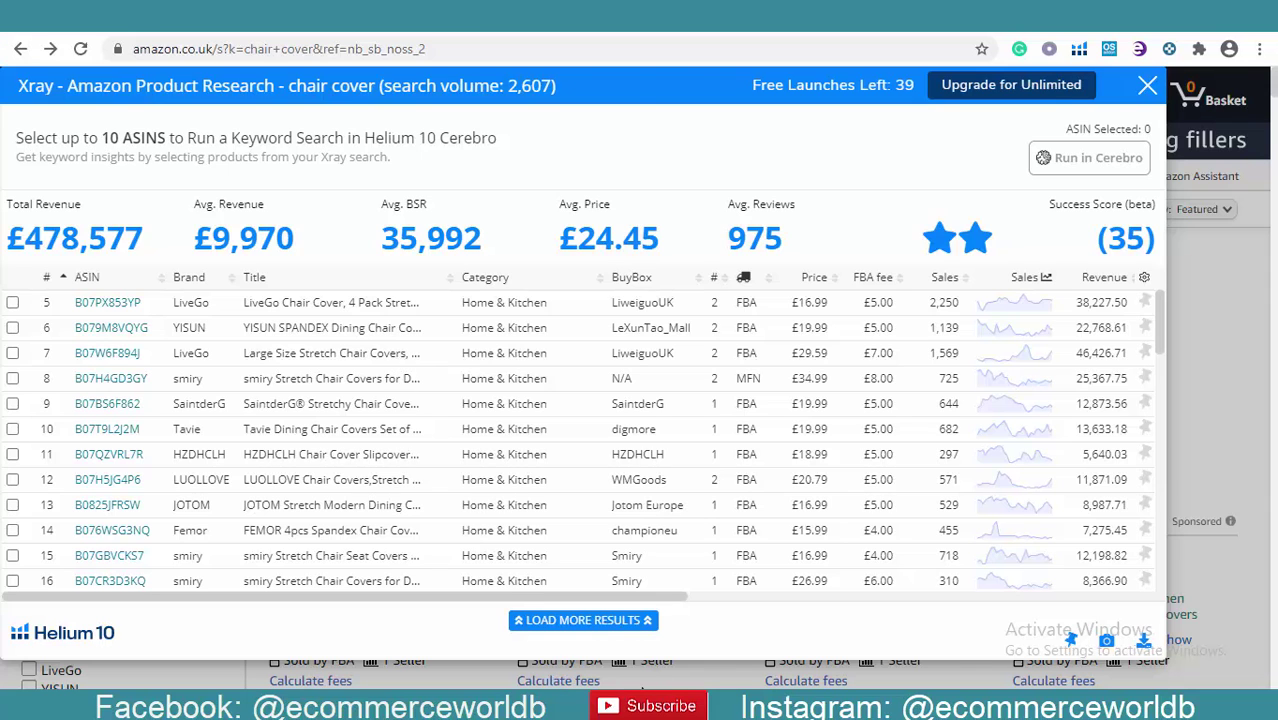
Examine the price, sales, revenue, rating and review count columns of the Xray results against the product criteria.
left_click(622, 705)
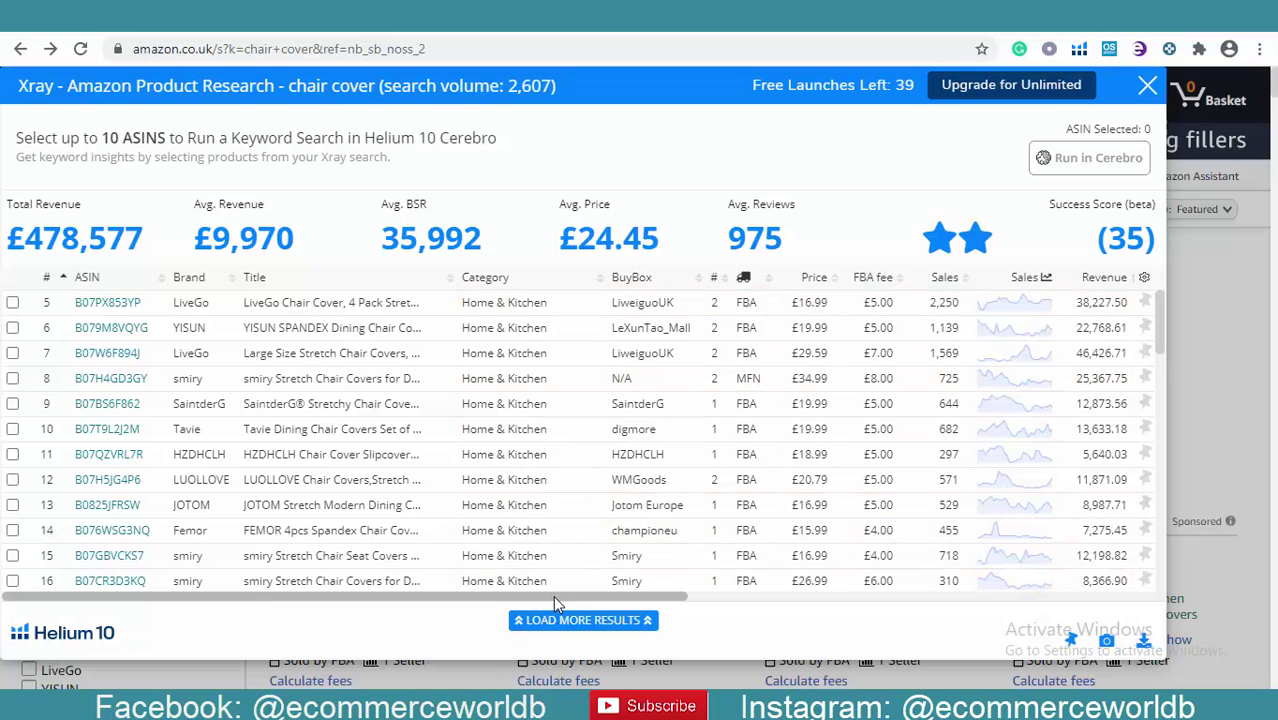
left_click_drag(554, 595, 777, 601)
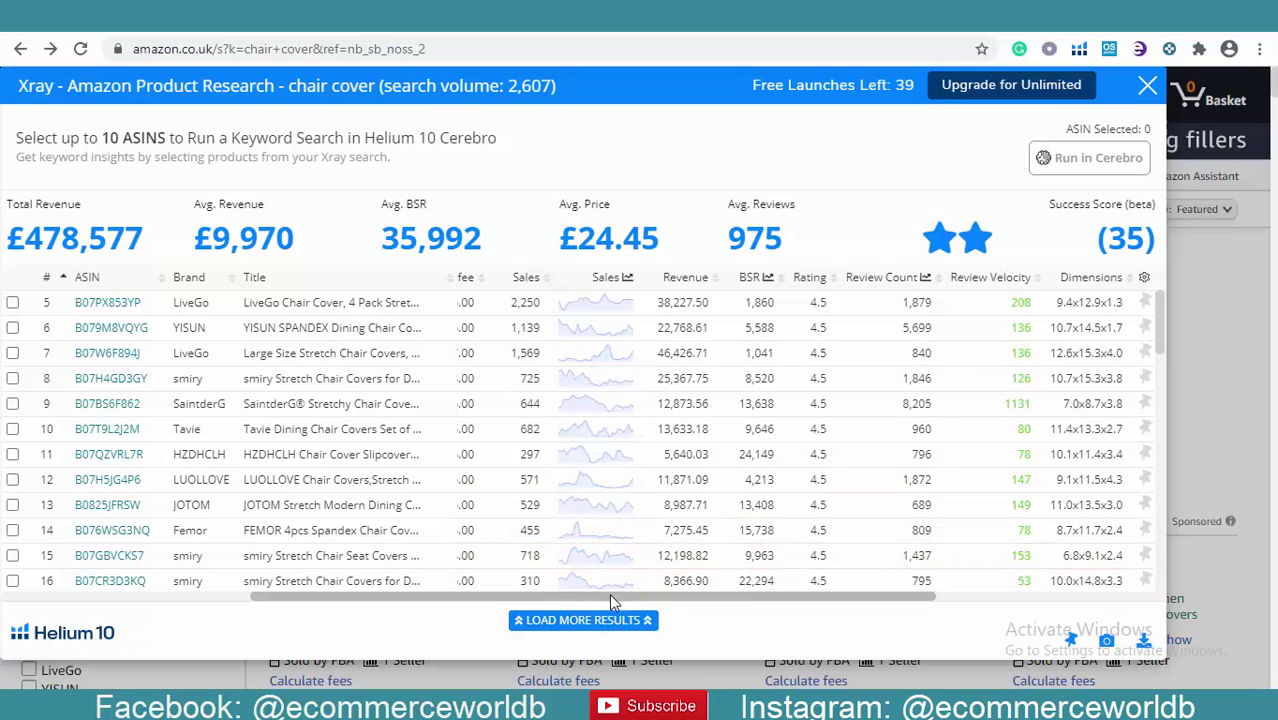
left_click_drag(609, 593, 452, 598)
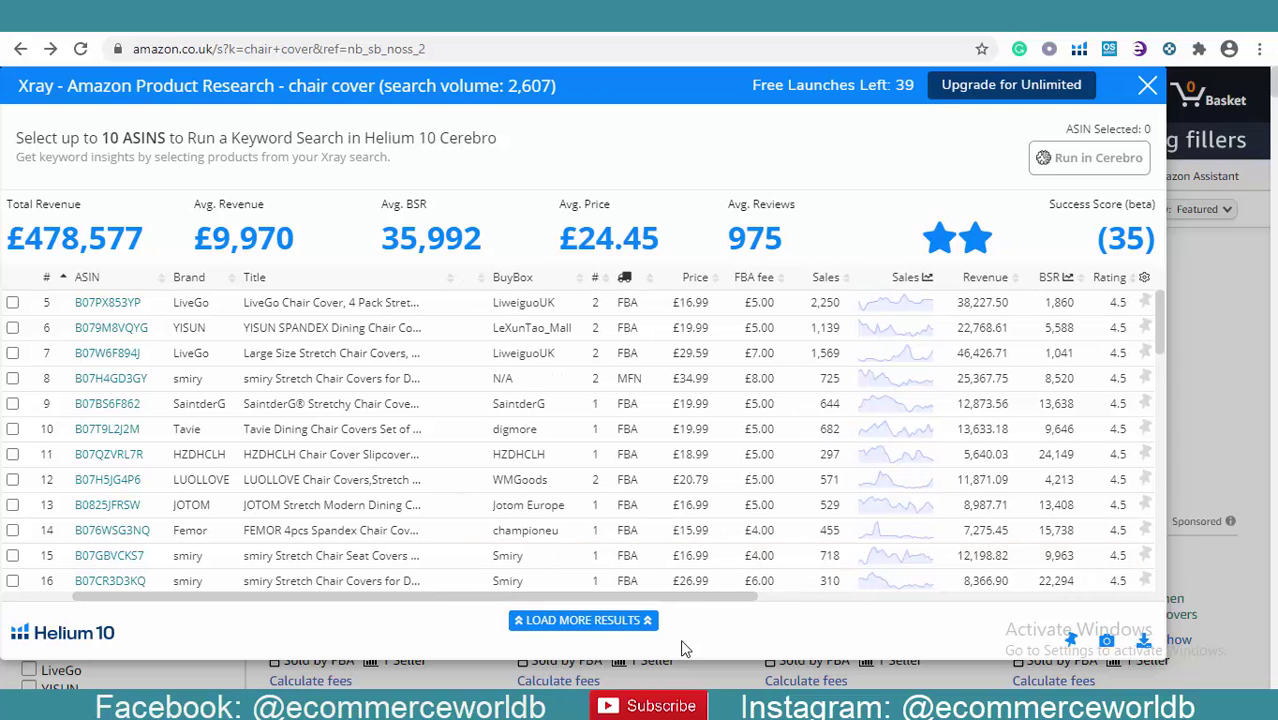